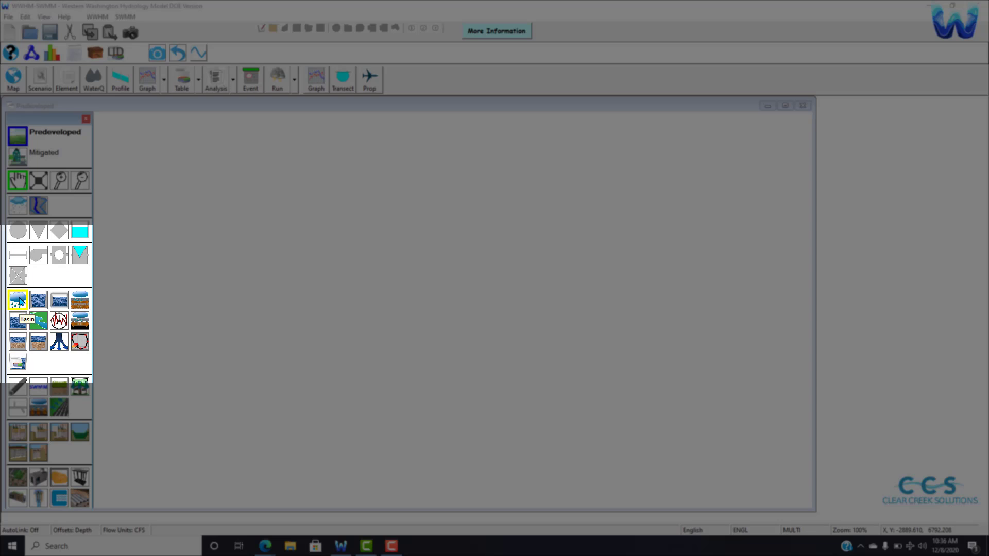
# Place three Basin elements spaced out in a row on the Predeveloped schematic, with Basin 1 shifted slightly away from Basin 2
pyautogui.moveTo(19, 302); pyautogui.dragTo(320, 191)
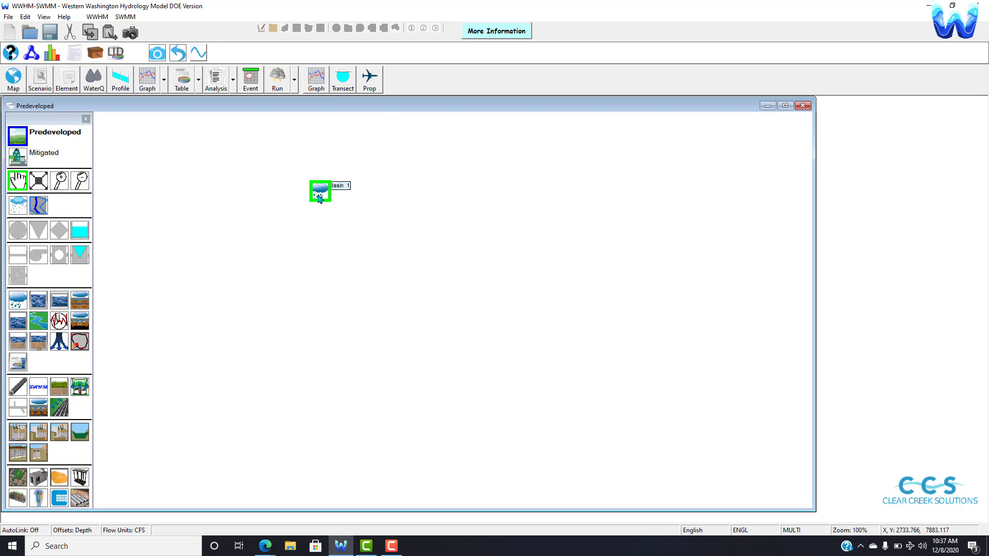
pyautogui.moveTo(320, 192)
pyautogui.mouseDown()
pyautogui.moveTo(273, 238)
pyautogui.moveTo(425, 217)
pyautogui.moveTo(357, 232)
pyautogui.moveTo(397, 199)
pyautogui.moveTo(328, 176)
pyautogui.mouseUp()
pyautogui.moveTo(17, 300); pyautogui.dragTo(539, 190)
pyautogui.click(329, 181)
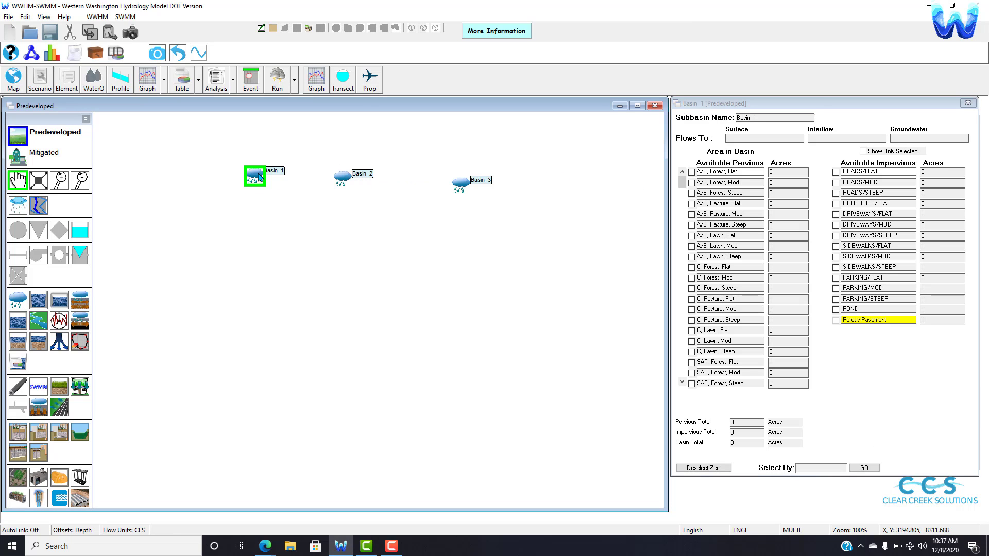
pyautogui.moveTo(255, 182)
pyautogui.mouseDown()
pyautogui.moveTo(217, 255)
pyautogui.moveTo(240, 179)
pyautogui.mouseUp()
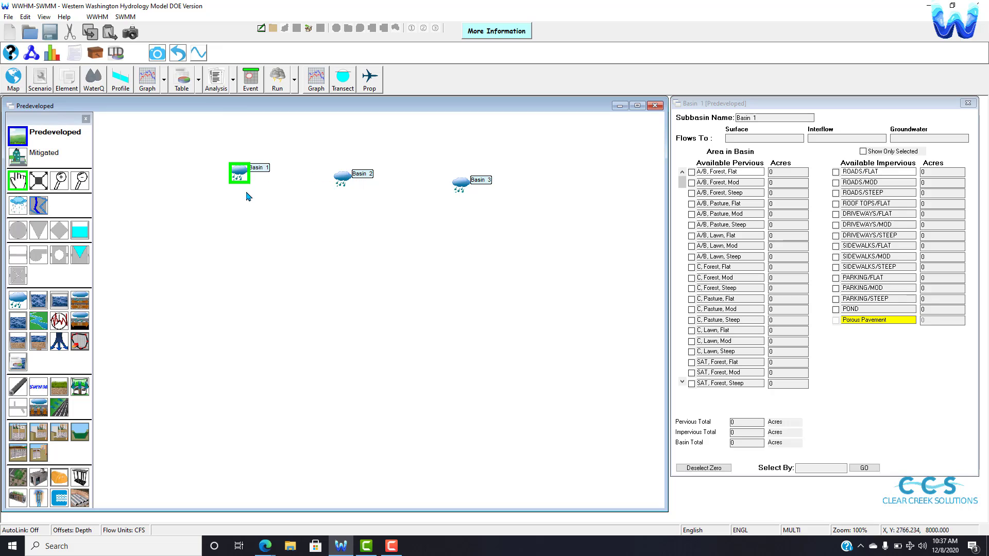
# View the properties of Basin 2 and close the open property windows
pyautogui.click(342, 184)
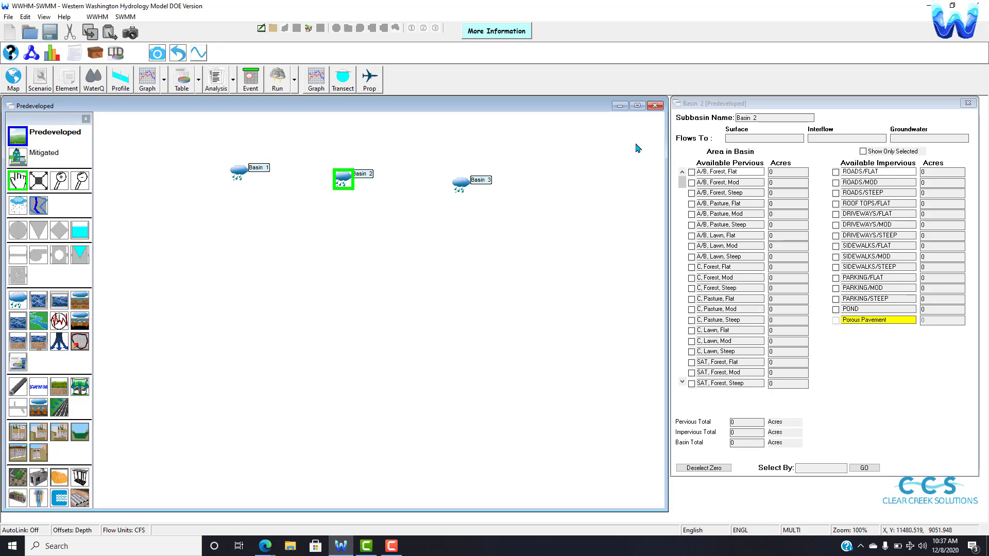
pyautogui.click(968, 104)
pyautogui.click(968, 104)
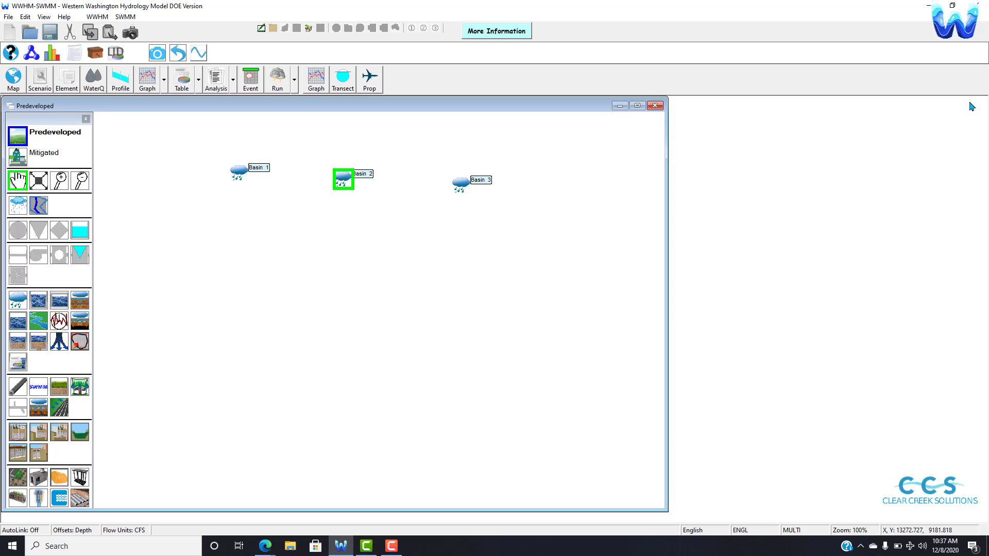
# Look through the area settings of Basins 1, 2 and 3 in turn and close all three property windows
pyautogui.click(238, 177)
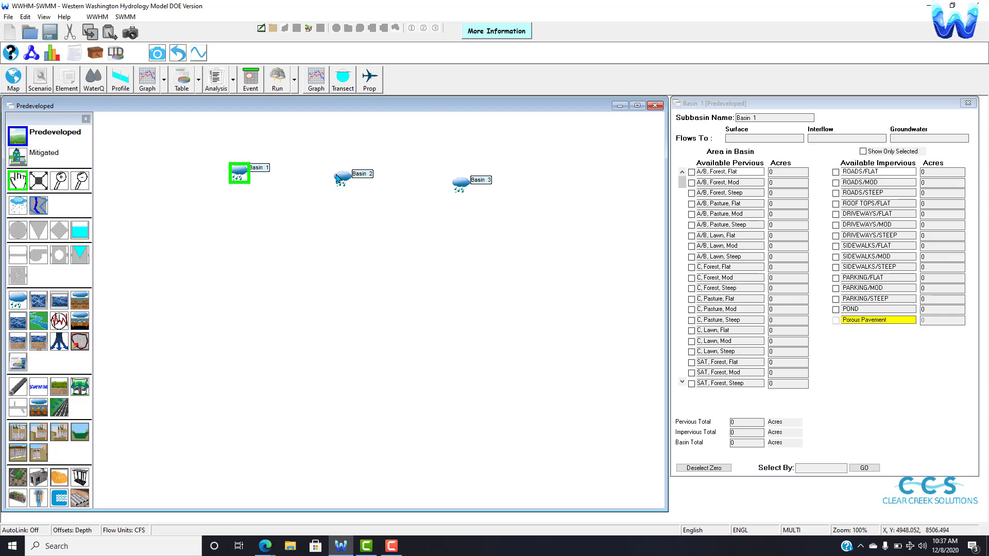
pyautogui.click(342, 178)
pyautogui.click(467, 184)
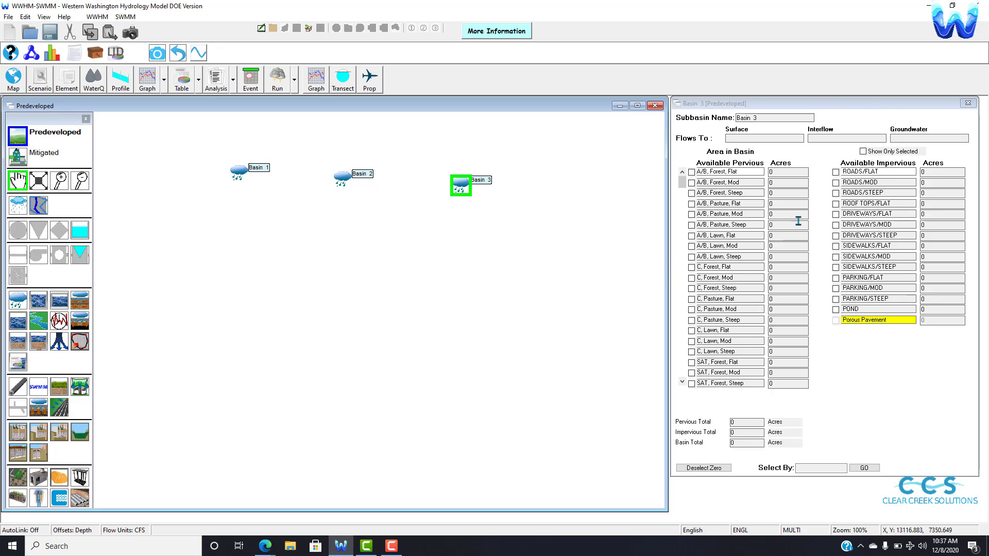
pyautogui.click(975, 105)
pyautogui.click(974, 105)
pyautogui.click(974, 106)
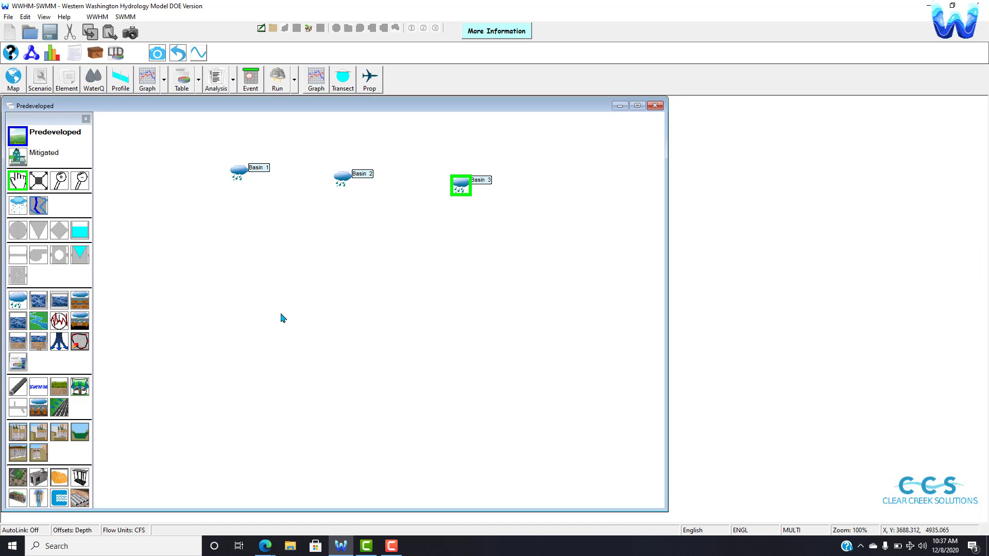
# Switch back and forth between the three basins to compare their property windows, closing them when done
pyautogui.click(238, 173)
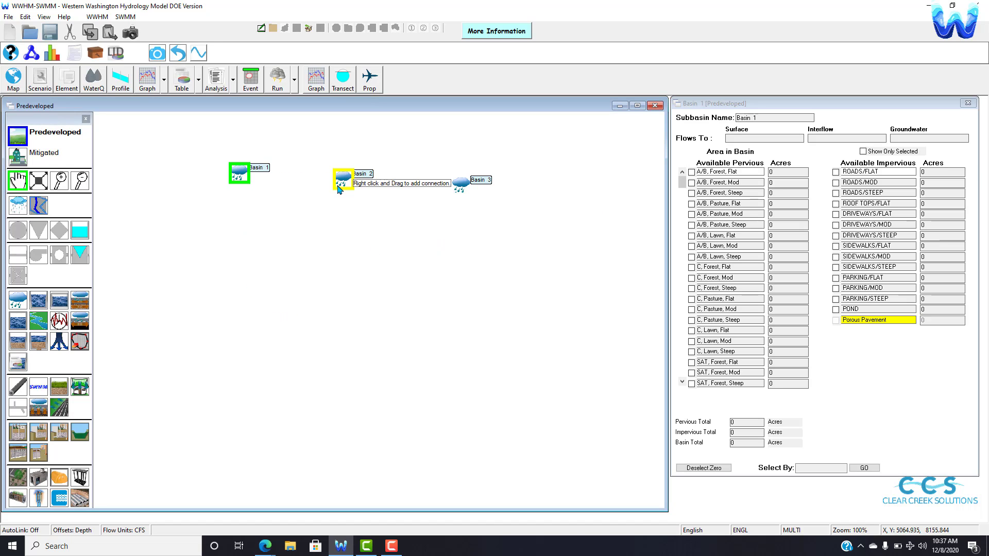
pyautogui.click(342, 178)
pyautogui.click(480, 188)
pyautogui.click(243, 178)
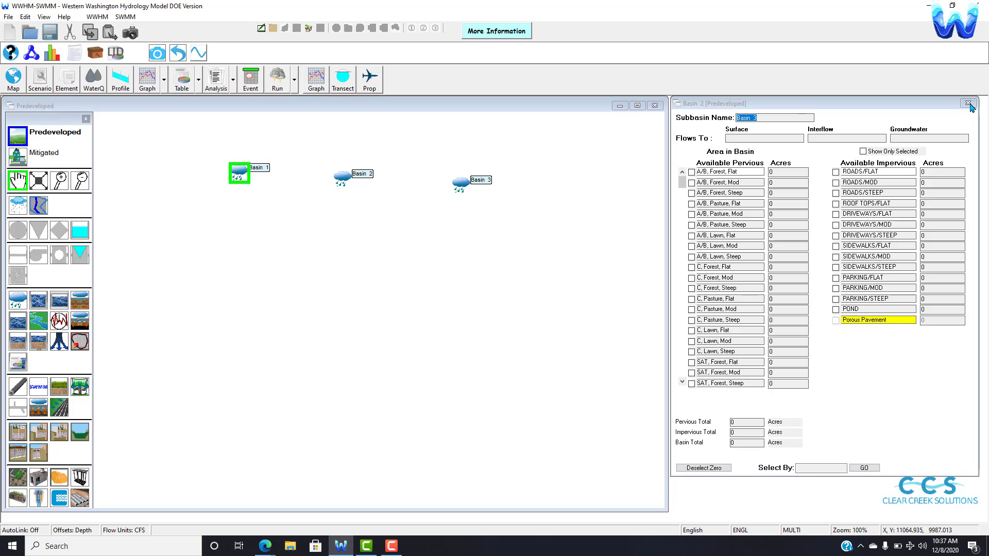
pyautogui.click(968, 104)
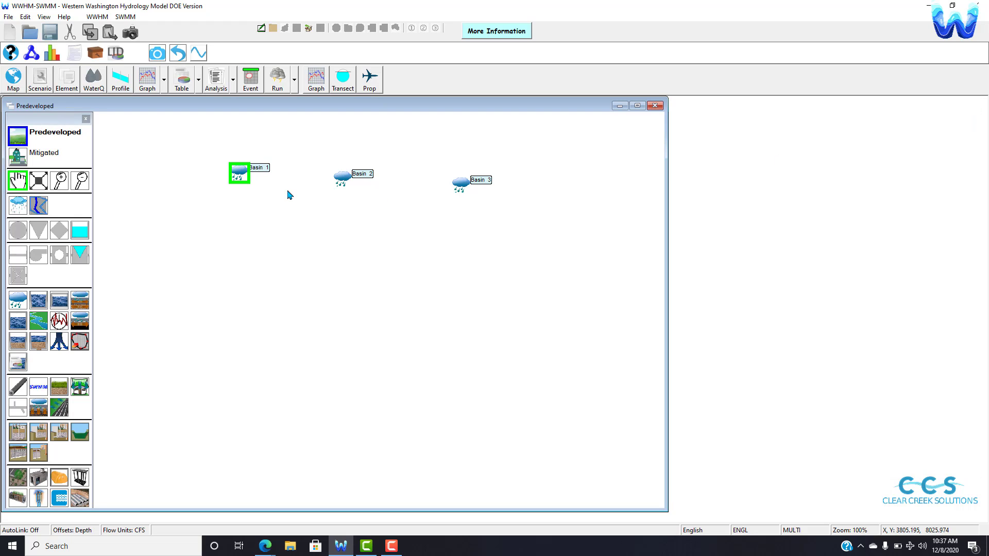
pyautogui.click(346, 187)
pyautogui.click(458, 186)
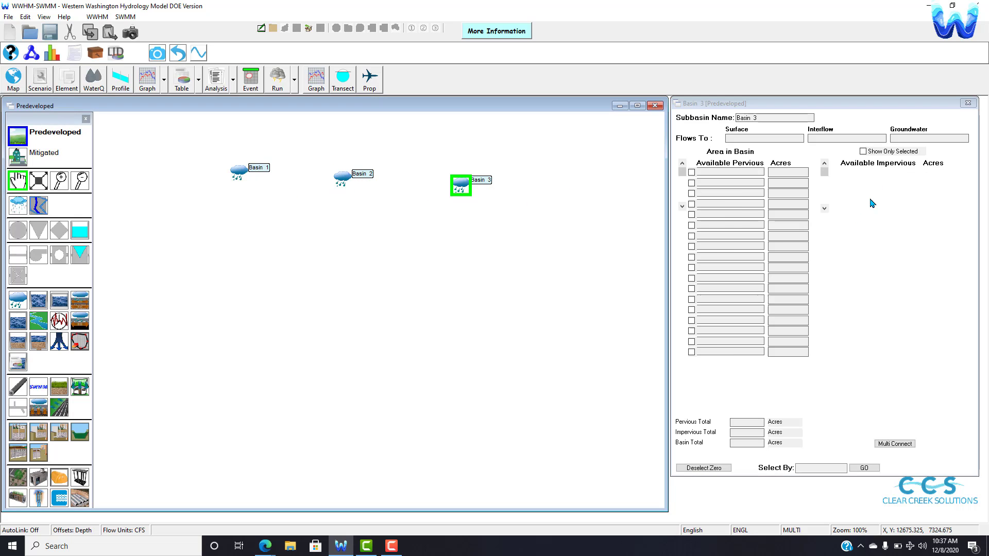
pyautogui.click(969, 103)
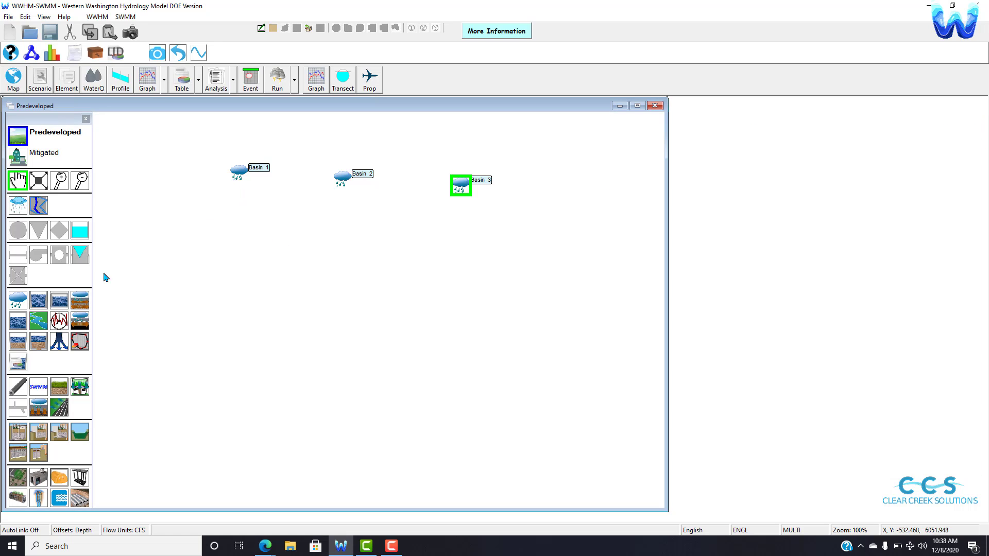
# Place a Trapezoidal Pond below the basins and view its facility properties
pyautogui.moveTo(38, 300); pyautogui.dragTo(284, 242)
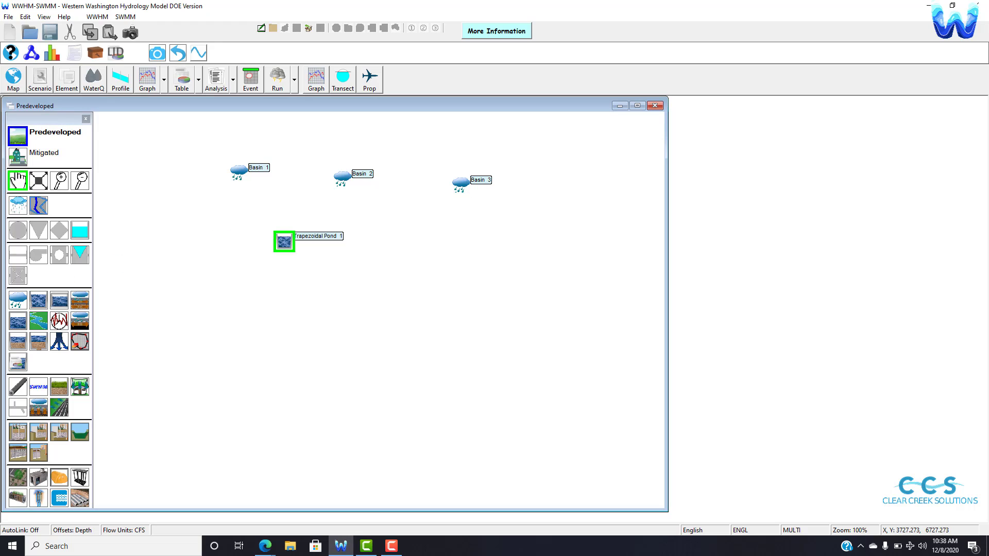
pyautogui.click(285, 248)
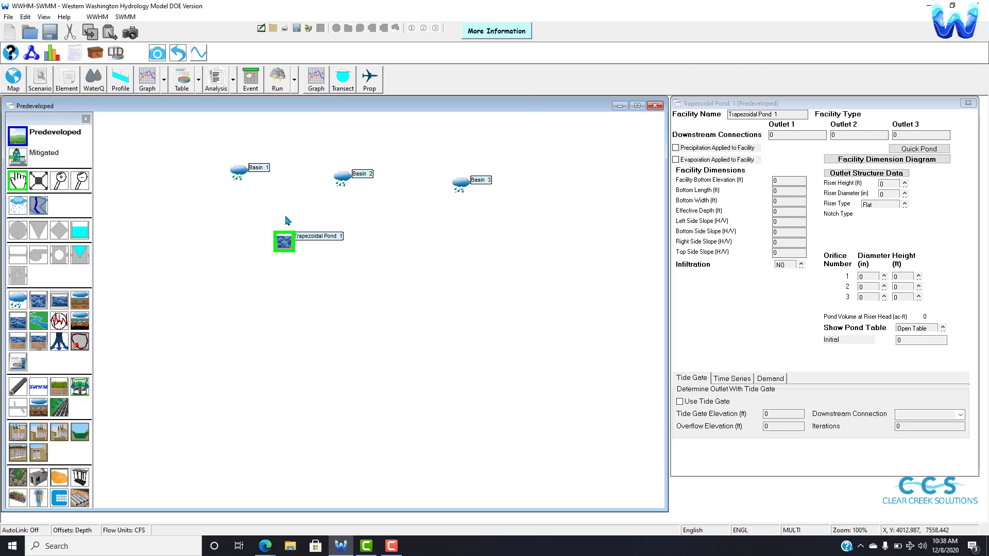
# Delete Basin 1, Basin 2 and the trapezoidal pond, and place a new basin beside Basin 3
pyautogui.click(239, 175)
pyautogui.rightClick(240, 178)
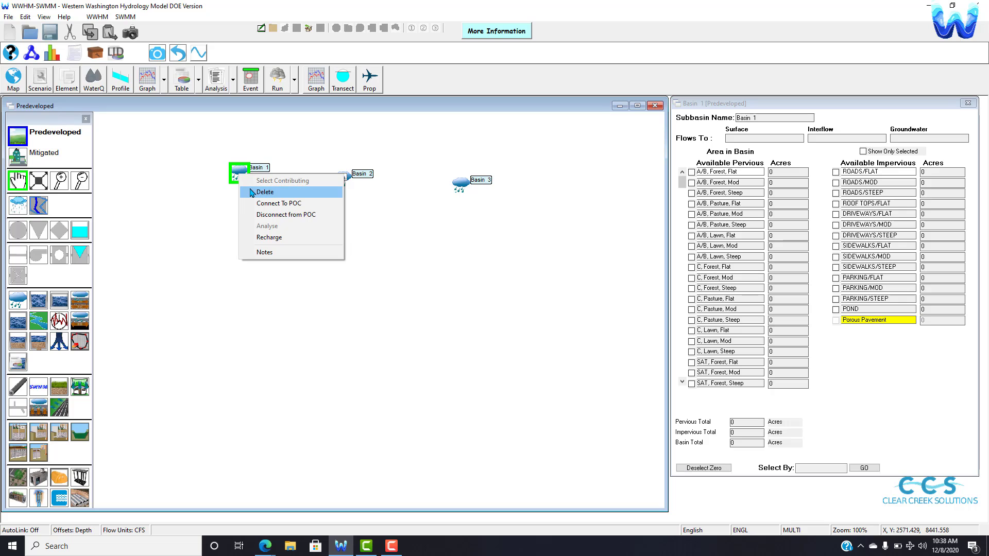
pyautogui.click(251, 193)
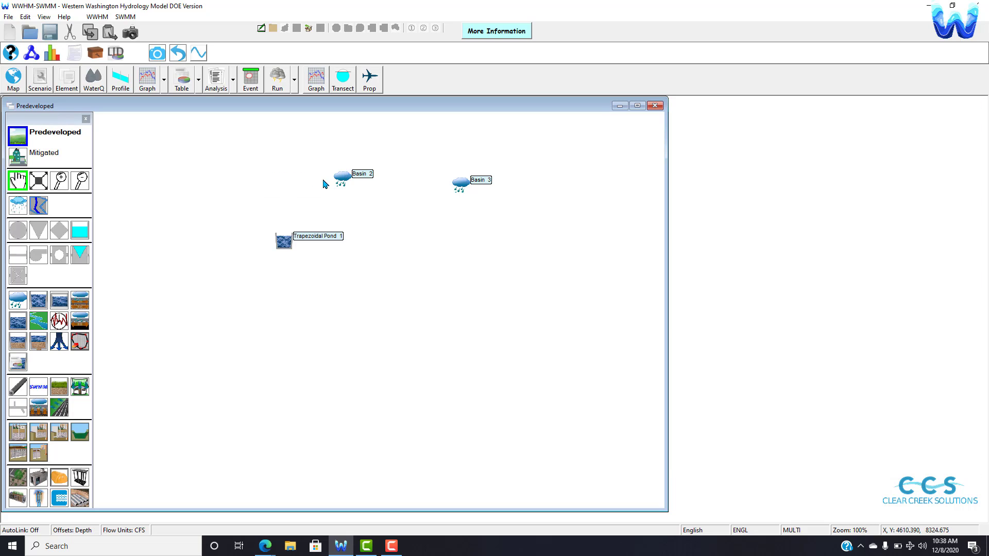
pyautogui.rightClick(341, 180)
pyautogui.click(346, 199)
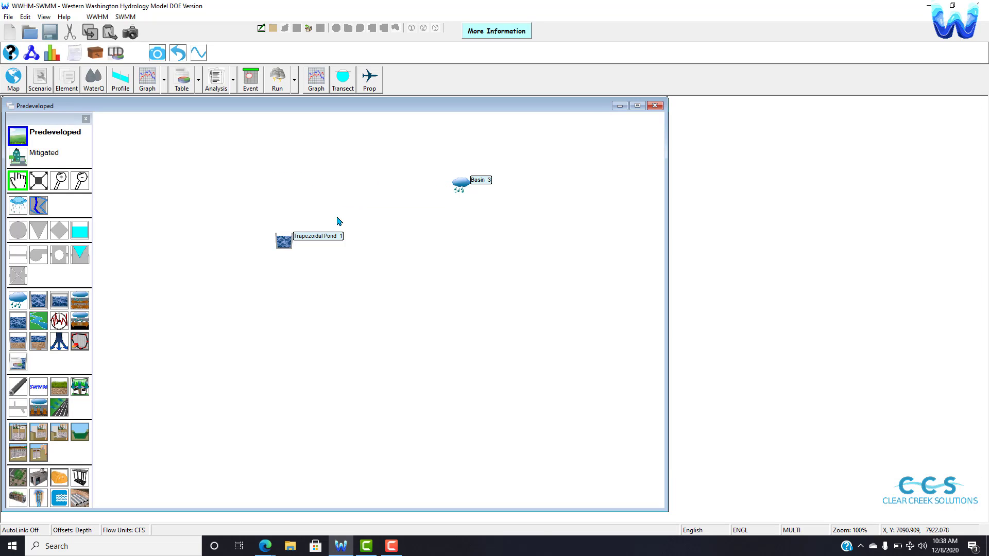
pyautogui.rightClick(285, 241)
pyautogui.click(314, 258)
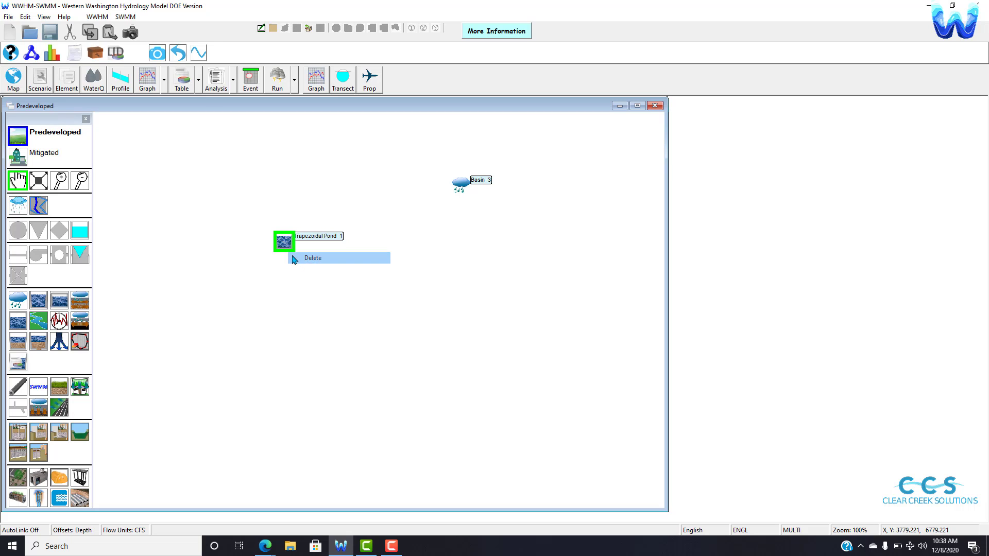
pyautogui.moveTo(16, 309); pyautogui.dragTo(319, 200)
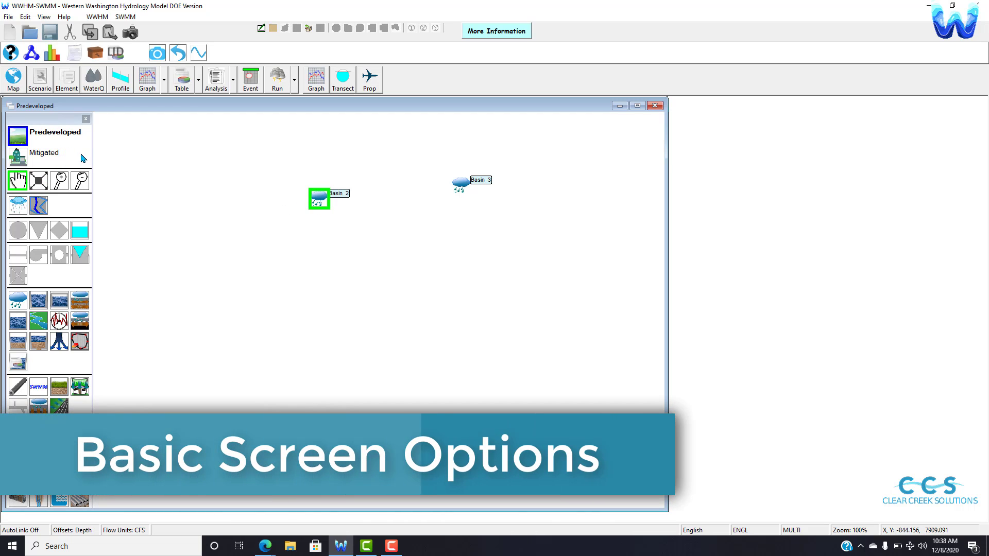
# Set the schematic's element size to 40 px and font scale to 1.1x, leaving backdrop brightness at 0, and apply the options
pyautogui.rightClick(83, 154)
pyautogui.click(106, 198)
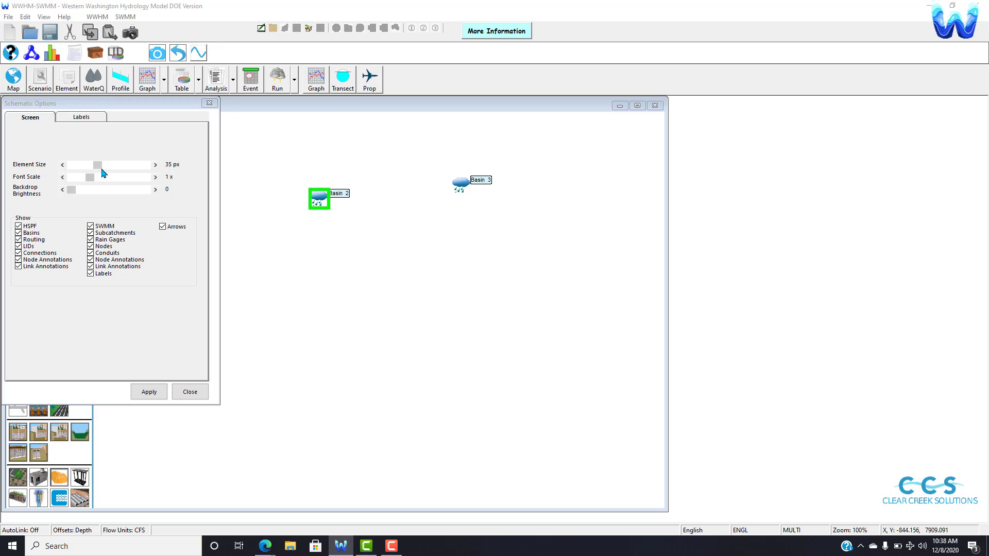
pyautogui.moveTo(101, 169)
pyautogui.mouseDown()
pyautogui.moveTo(158, 178)
pyautogui.moveTo(140, 167)
pyautogui.moveTo(73, 169)
pyautogui.moveTo(105, 174)
pyautogui.mouseUp()
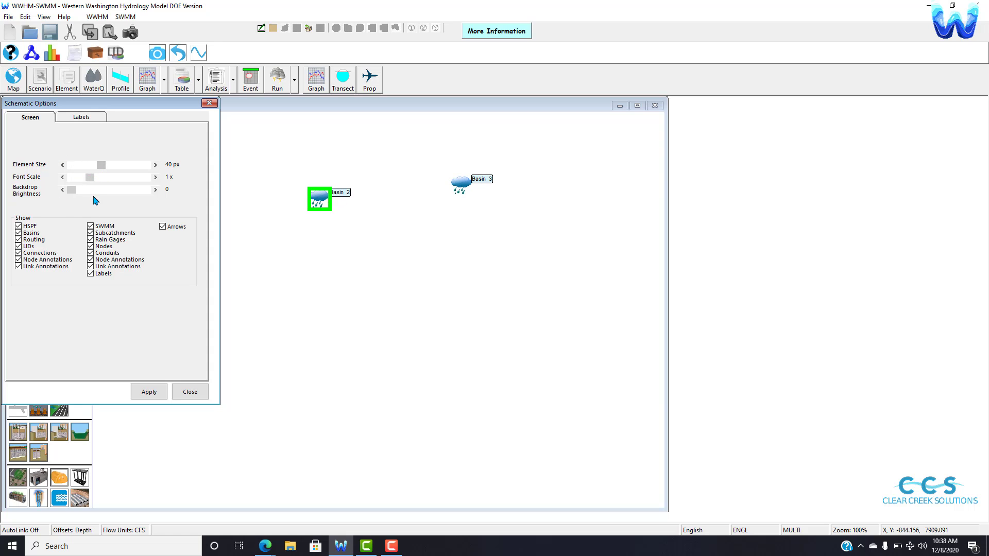
pyautogui.moveTo(94, 178); pyautogui.dragTo(96, 182)
pyautogui.moveTo(115, 193); pyautogui.dragTo(78, 195)
pyautogui.click(147, 392)
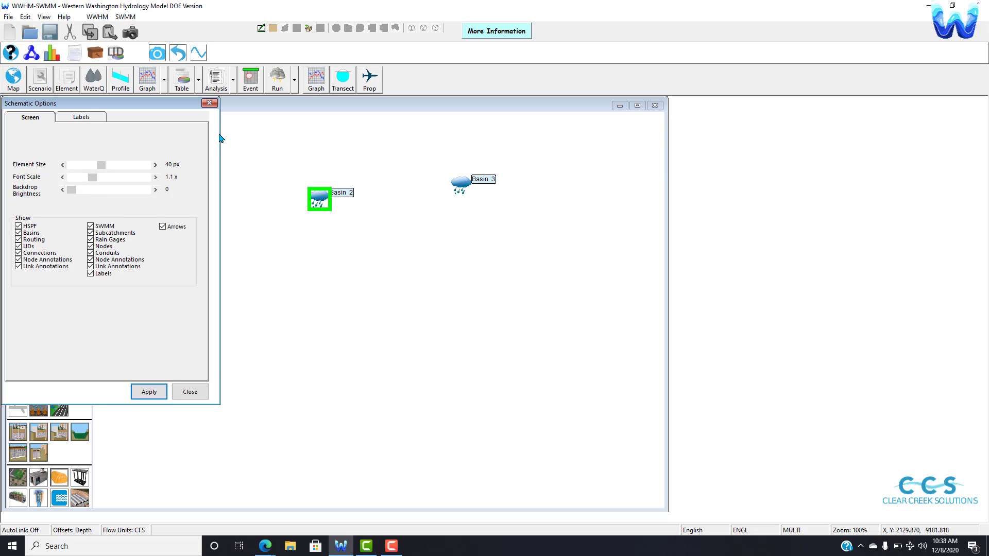
pyautogui.click(209, 104)
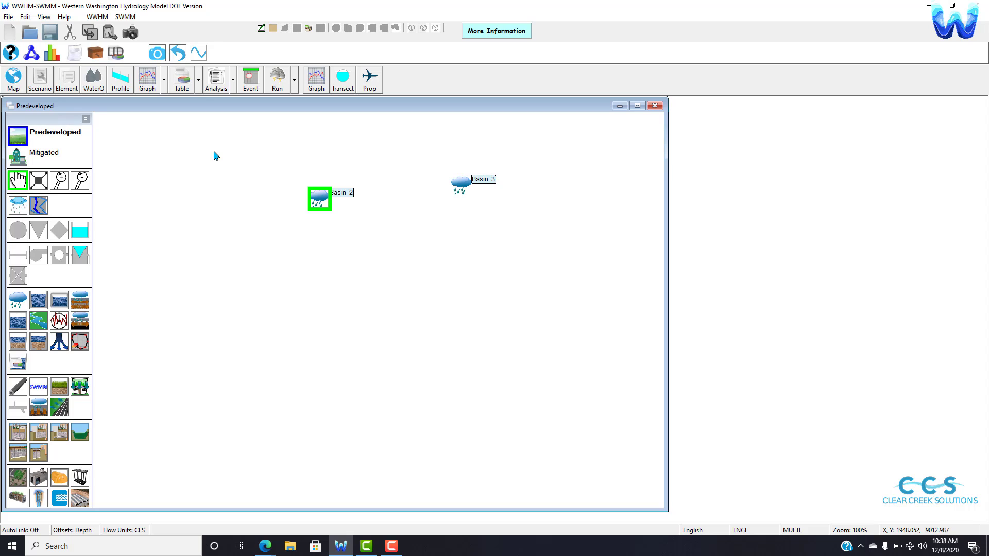
# Switch to the Mitigated scenario and place a basin with a Trapezoidal Pond below it
pyautogui.click(21, 163)
pyautogui.moveTo(18, 300); pyautogui.dragTo(224, 187)
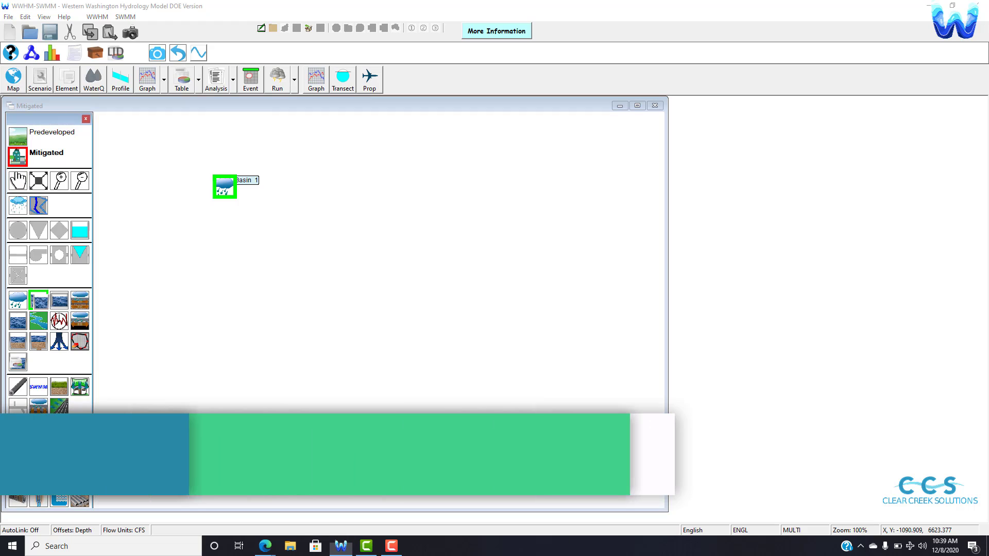
pyautogui.moveTo(42, 308); pyautogui.dragTo(241, 301)
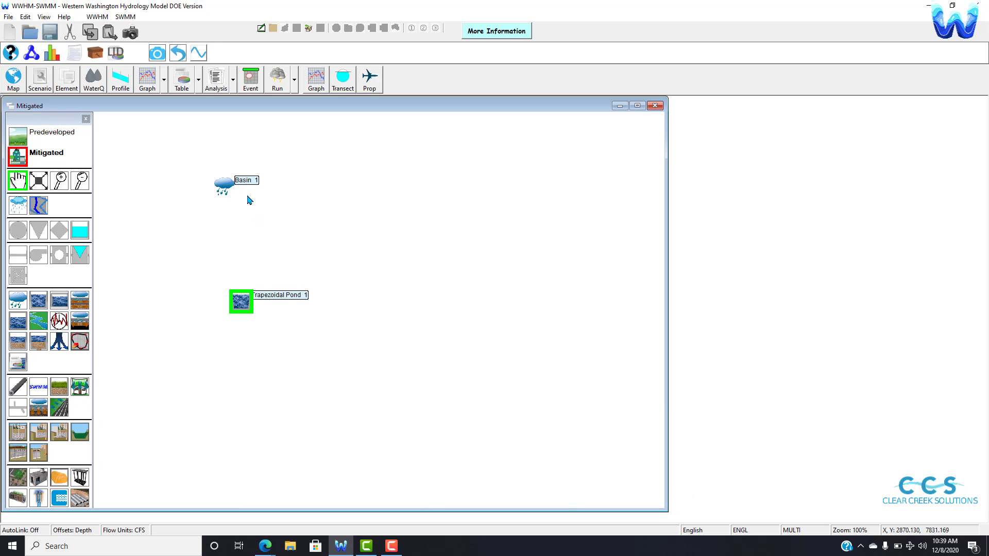
# Connect Basin 1's surface flow and interflow to Trapezoidal Pond 1 and check the properties of both elements
pyautogui.moveTo(223, 193); pyautogui.dragTo(244, 308)
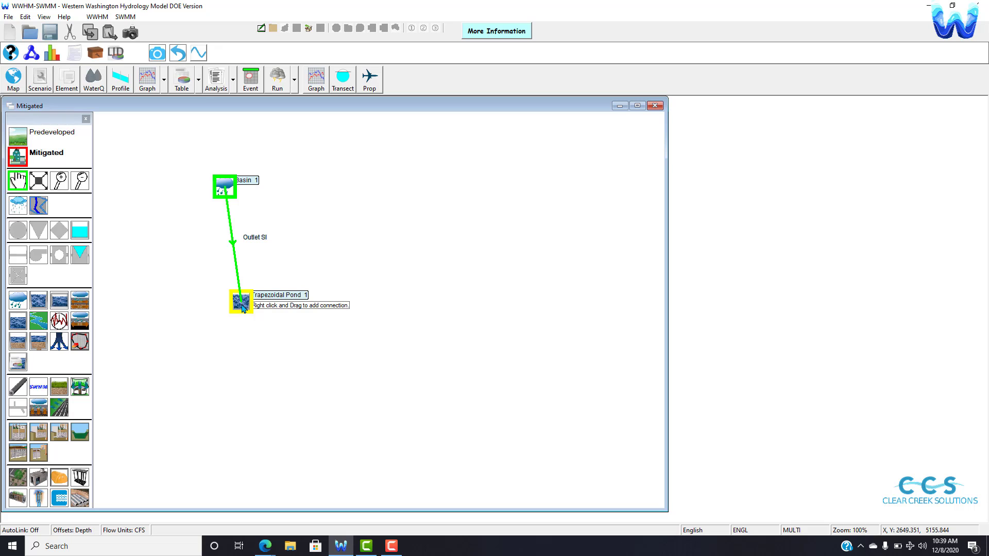
pyautogui.click(231, 193)
pyautogui.rightClick(232, 193)
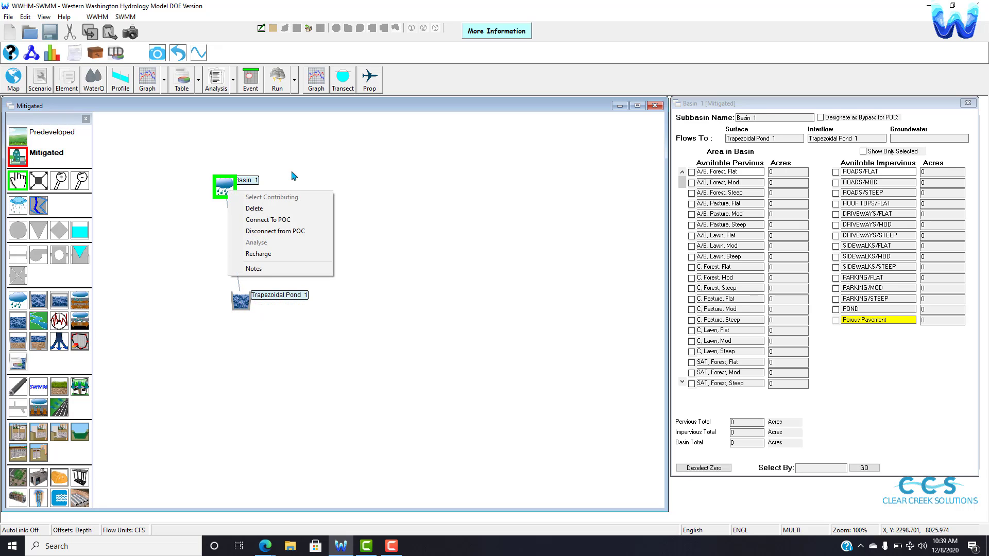
pyautogui.click(365, 164)
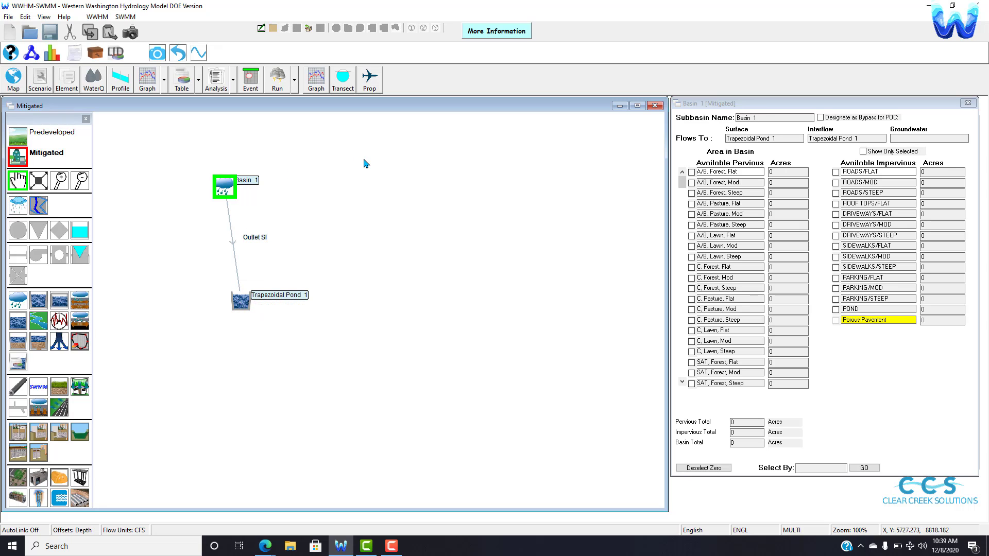
pyautogui.click(241, 301)
pyautogui.click(231, 191)
# In the Predeveloped scenario, move Basin 2 farther from Basin 3 and connect its surface flow and interflow to point of compliance 1
pyautogui.click(21, 138)
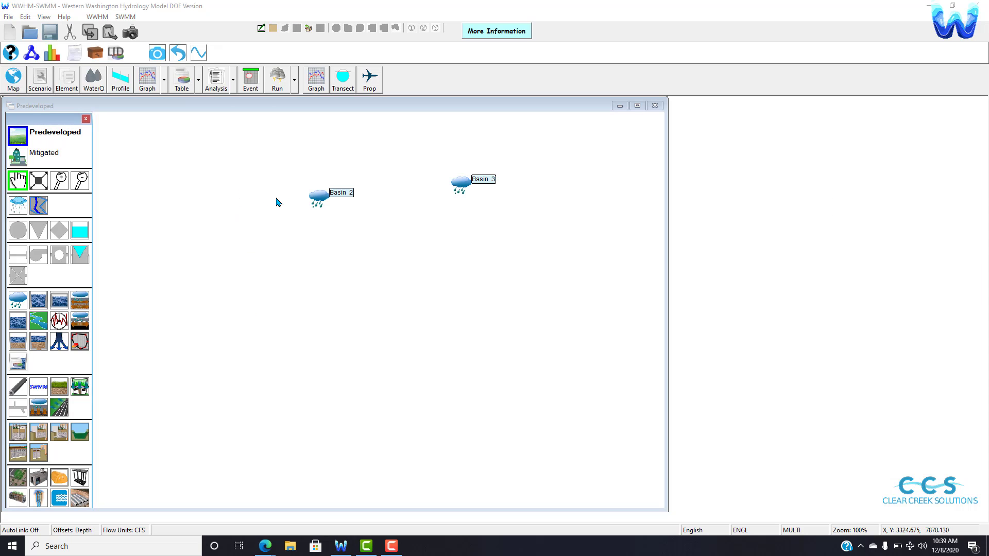
pyautogui.moveTo(319, 197); pyautogui.dragTo(252, 197)
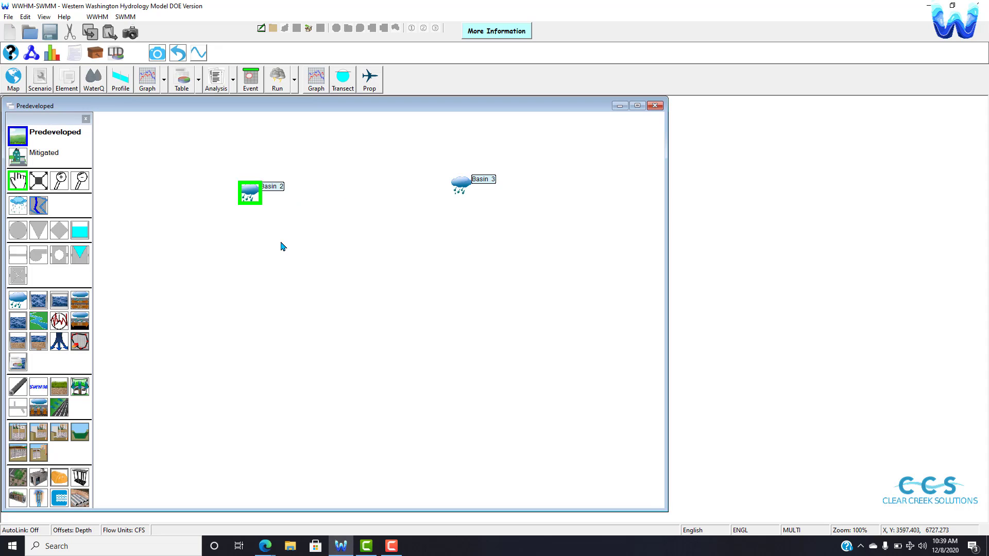
pyautogui.rightClick(256, 198)
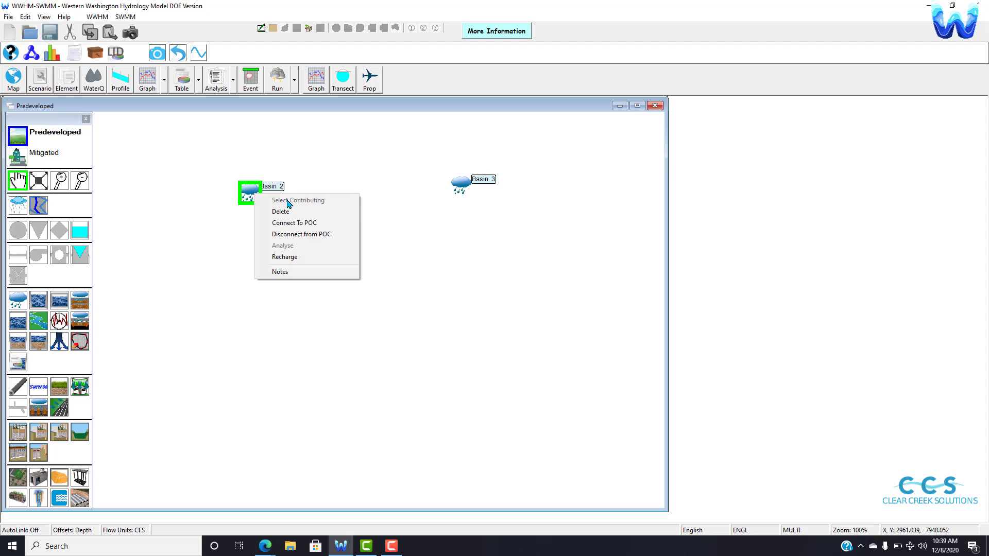
pyautogui.click(292, 223)
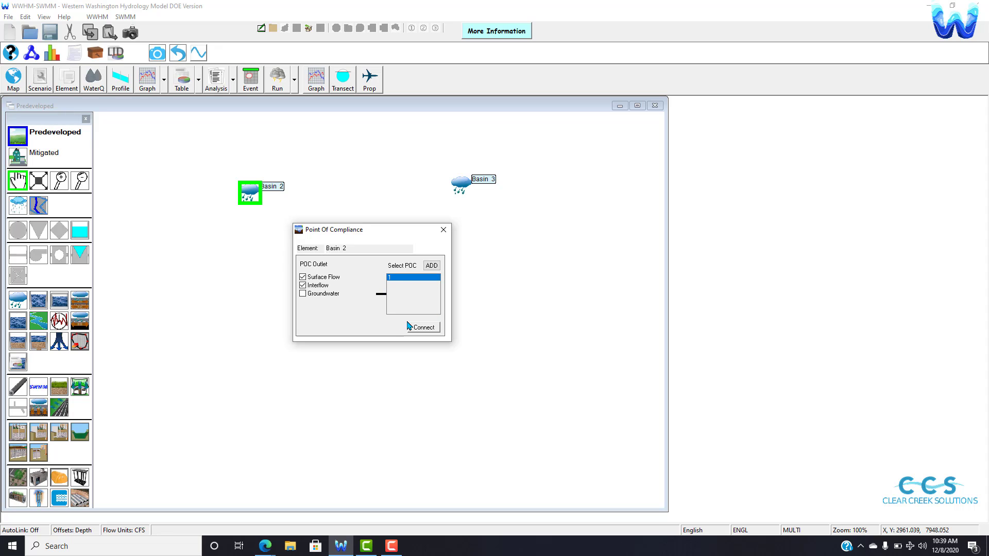
pyautogui.click(424, 328)
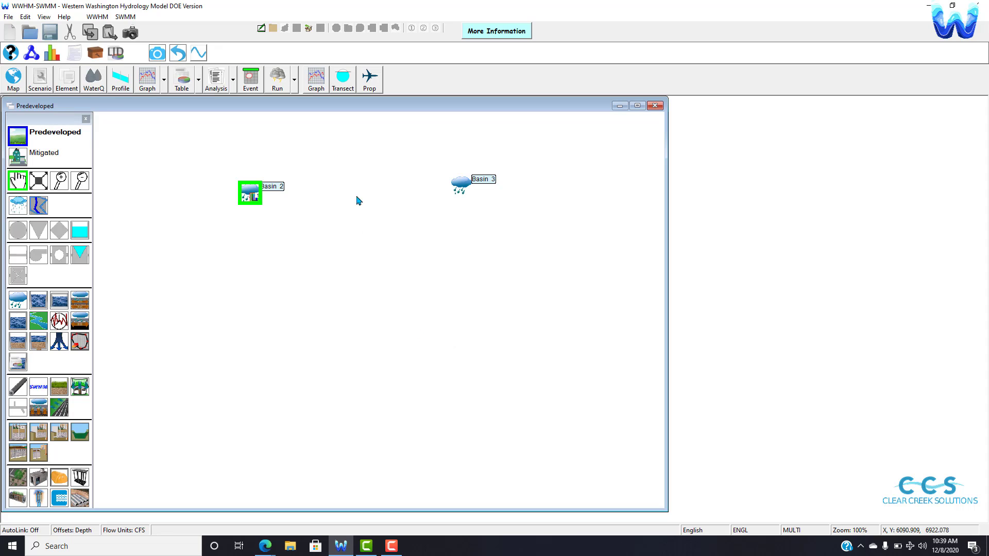
# Disconnect Basin 2 from its point of compliance, and in the Mitigated scenario connect Trapezoidal Pond 1's Outlet 1 to point of compliance 1
pyautogui.rightClick(251, 191)
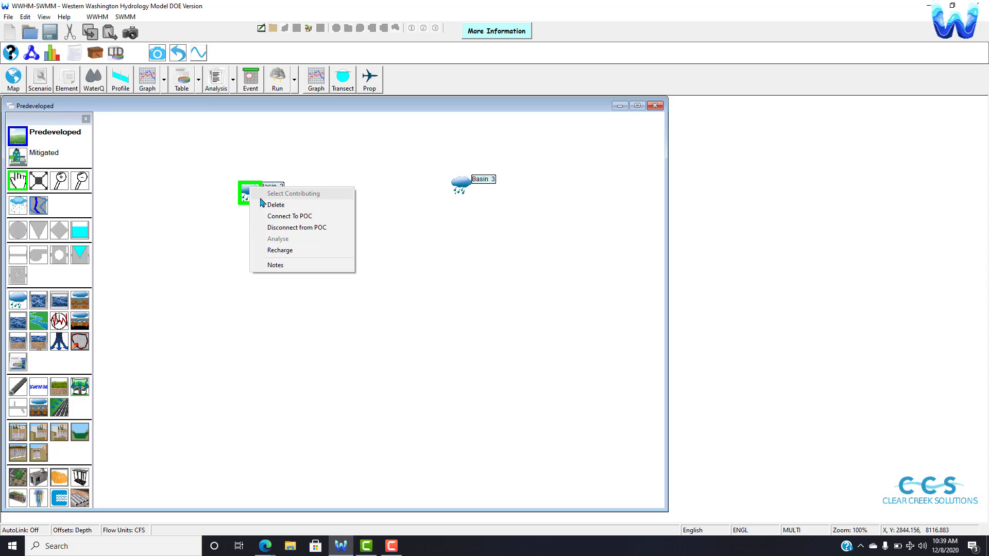
pyautogui.click(273, 229)
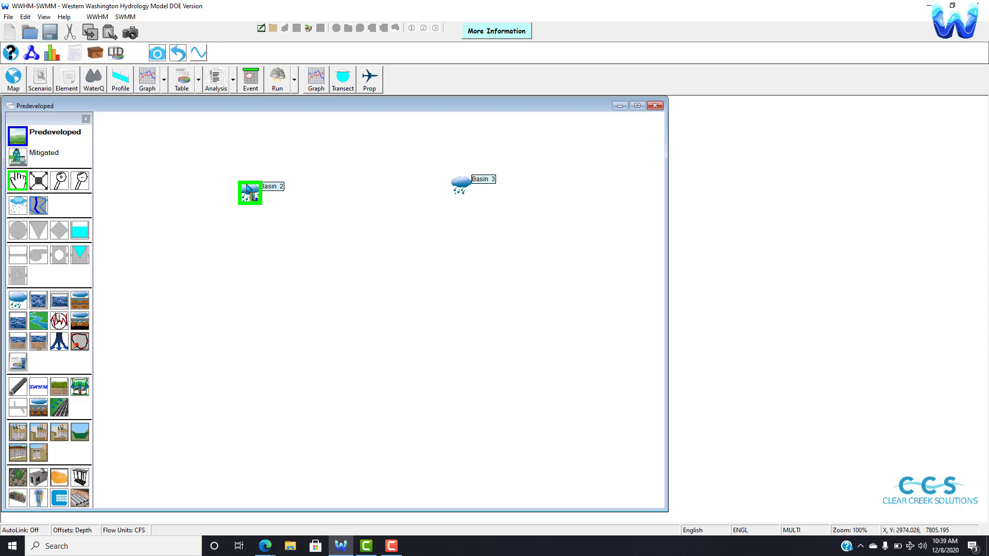
pyautogui.click(18, 163)
pyautogui.rightClick(239, 303)
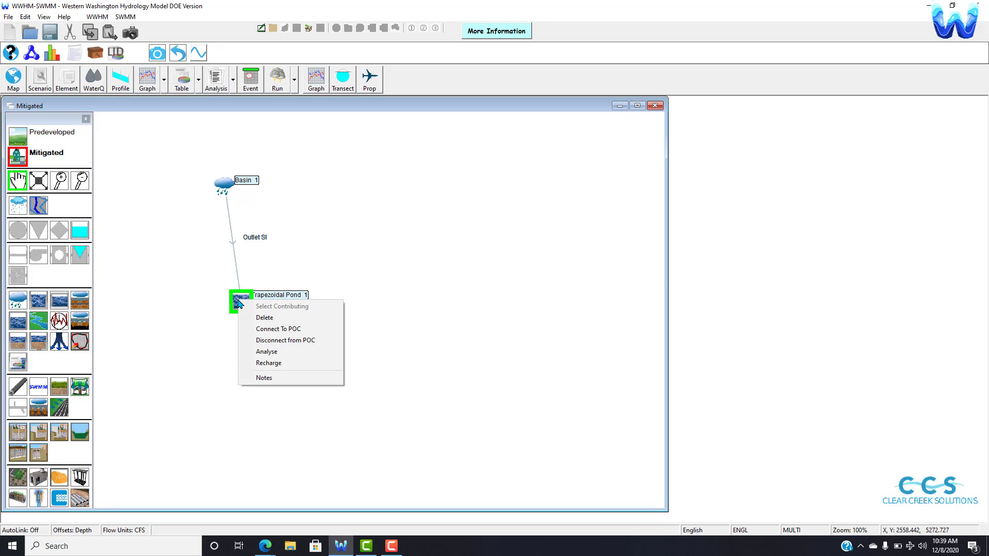
pyautogui.click(251, 330)
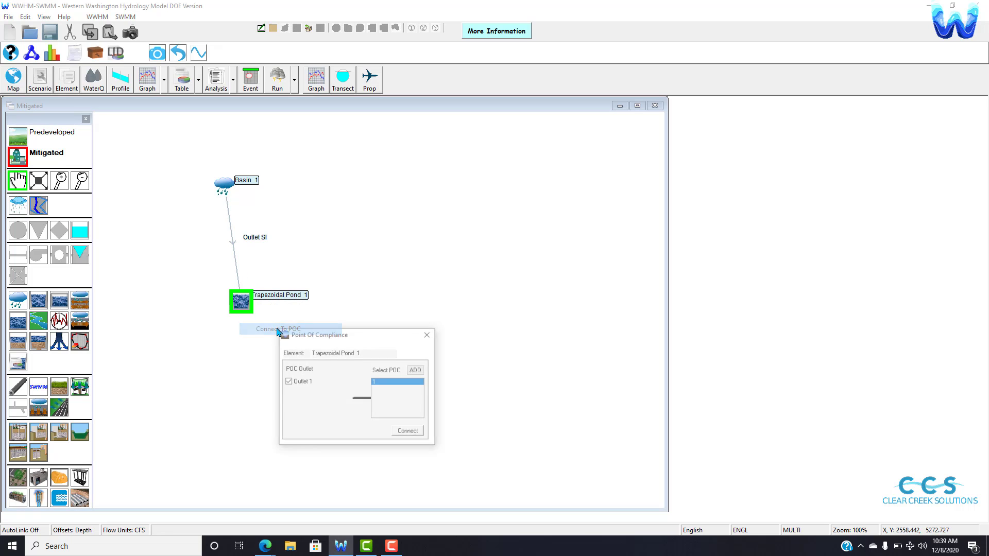
pyautogui.click(410, 432)
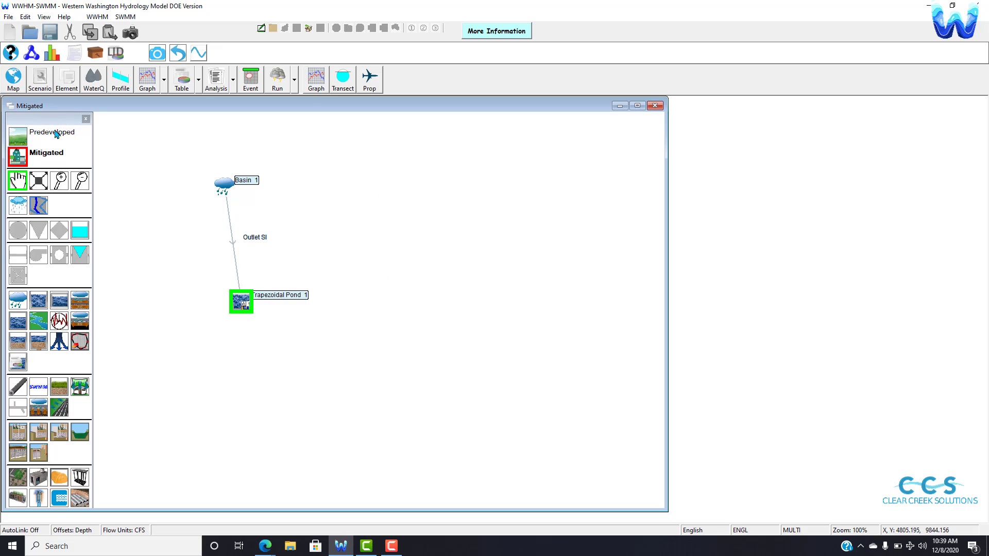
# Place three more basins in the Mitigated schematic, stacked beside Basin 1 and Trapezoidal Pond 1
pyautogui.click(18, 304)
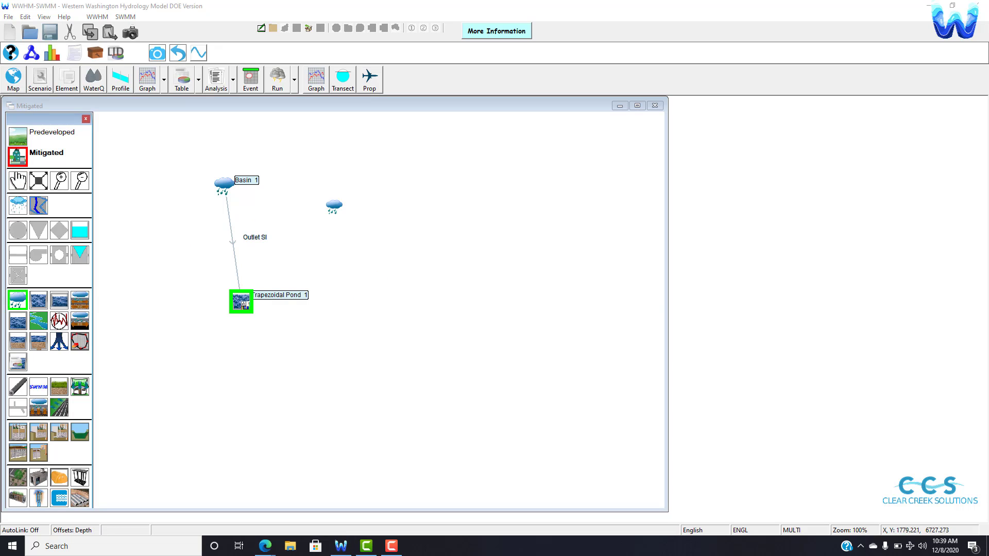
pyautogui.click(13, 305)
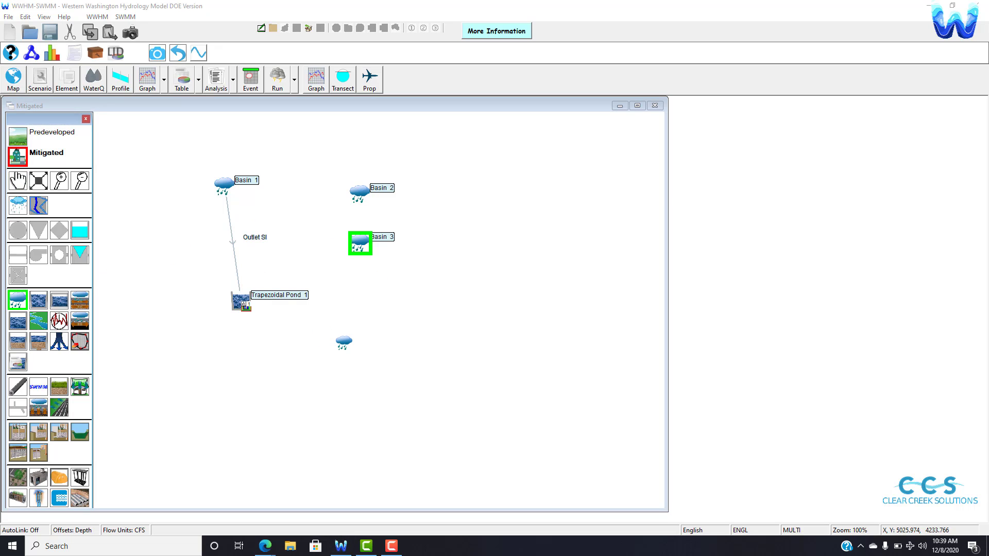
pyautogui.click(343, 342)
# Switch to the Predeveloped scenario and place a new basin just above Basin 2, on the side away from Basin 3
pyautogui.click(19, 136)
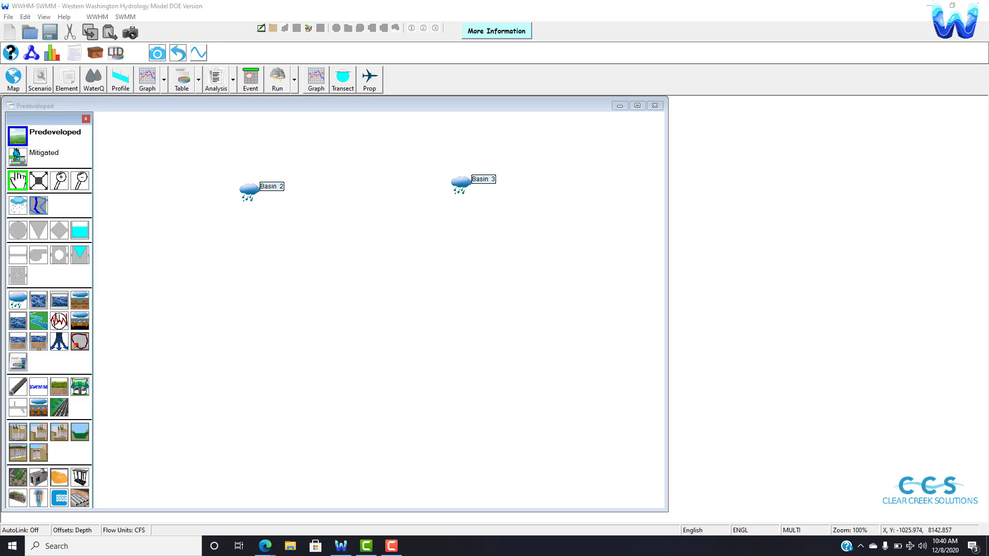
pyautogui.click(18, 300)
pyautogui.click(216, 169)
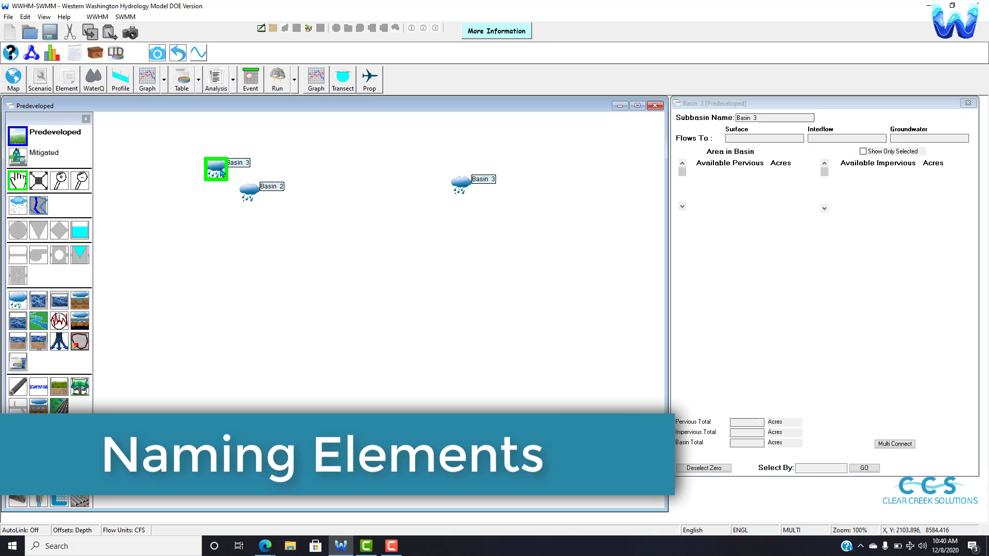
# Rename the newly placed basin as Element1 and close its properties
pyautogui.click(767, 118)
pyautogui.click(769, 118)
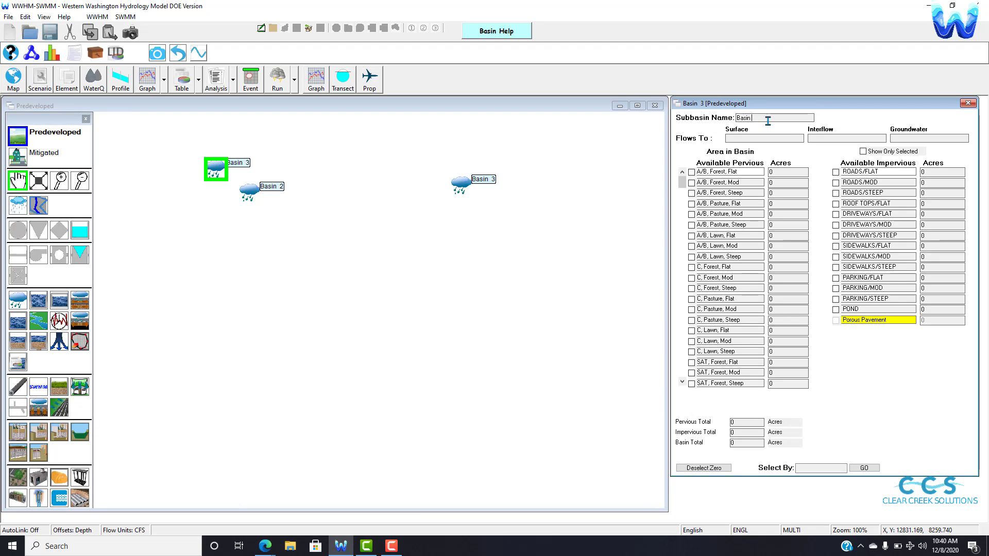
pyautogui.press('BackSpace')
pyautogui.press('BackSpace')
pyautogui.press('BackSpace')
pyautogui.write('Element1')
pyautogui.click(497, 268)
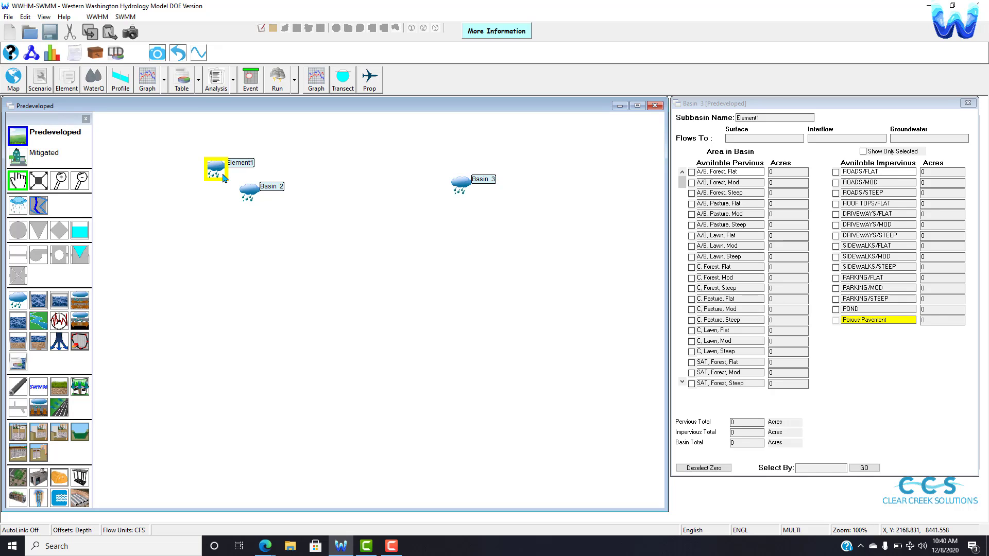
pyautogui.click(968, 103)
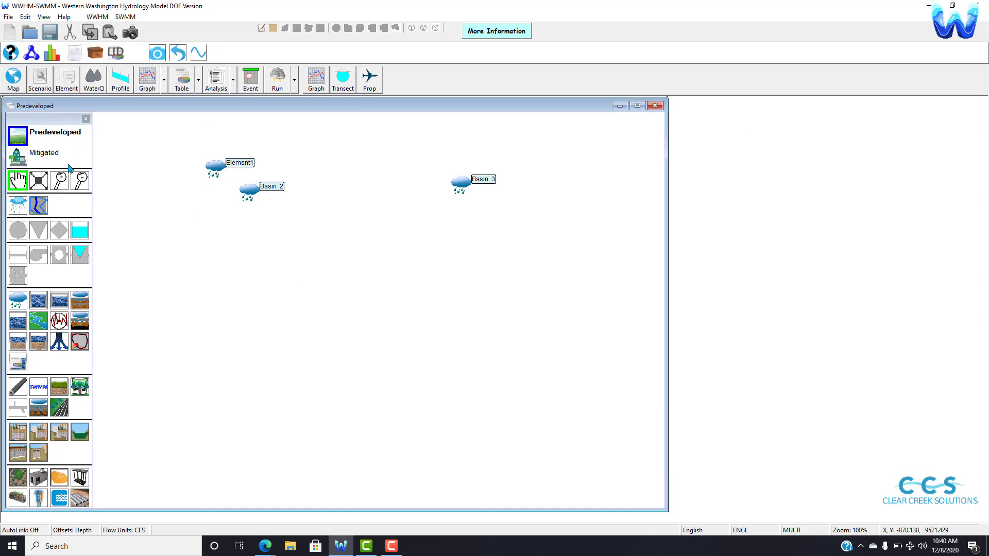
# Zoom the Predeveloped schematic to its full extent and zoom back out to 110%
pyautogui.click(34, 179)
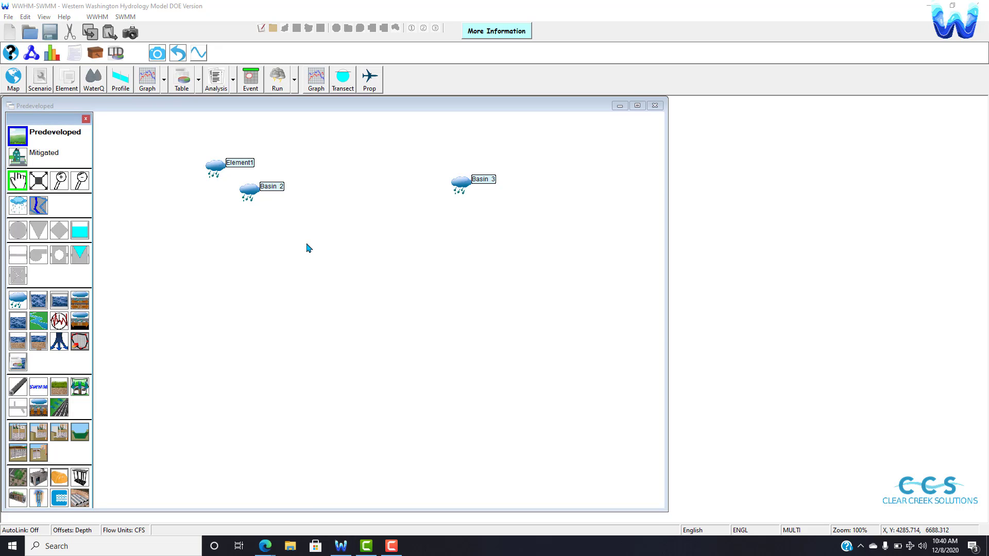
pyautogui.click(39, 181)
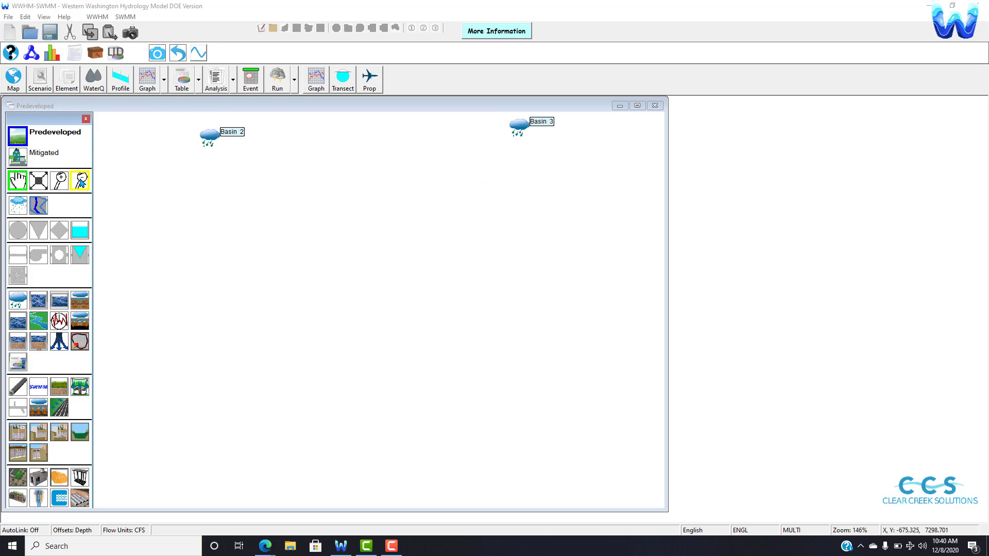
pyautogui.click(81, 182)
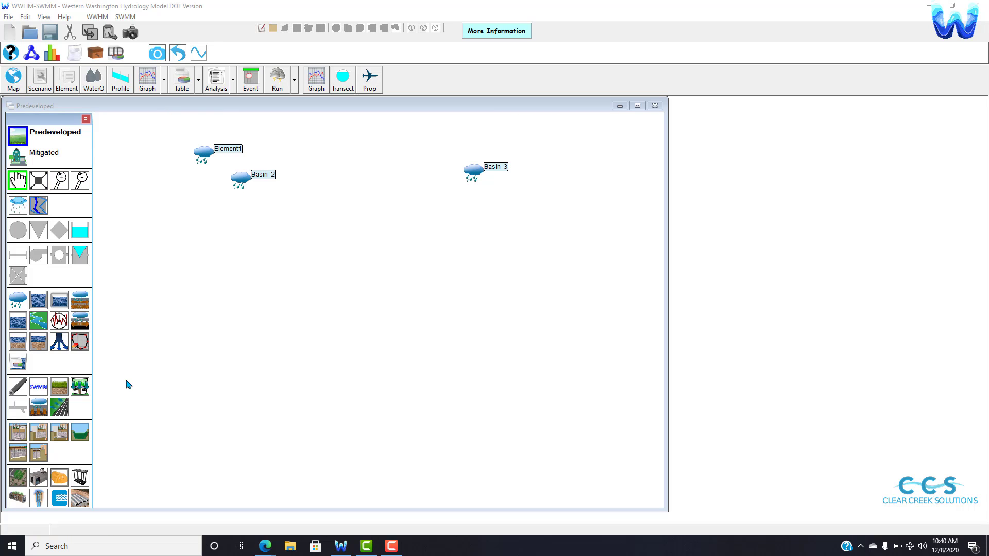
# Examine the schematic's Multi Select options without changing them and select the Element1 basin
pyautogui.rightClick(104, 157)
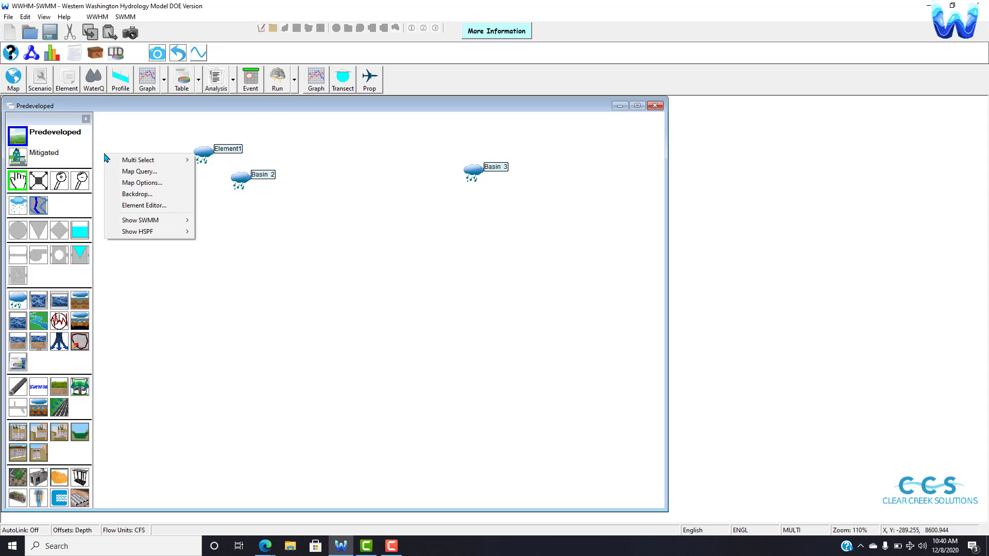
pyautogui.moveTo(138, 162)
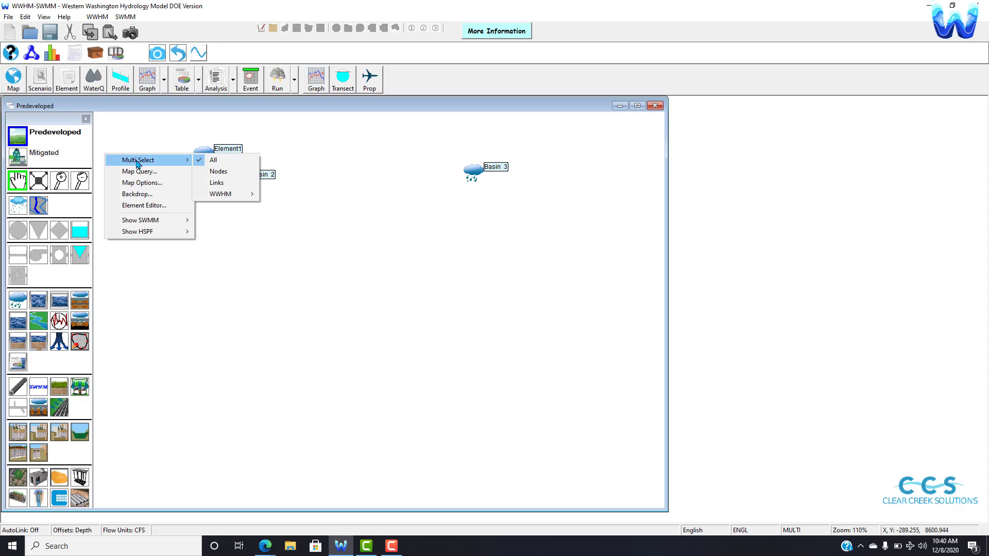
pyautogui.click(310, 294)
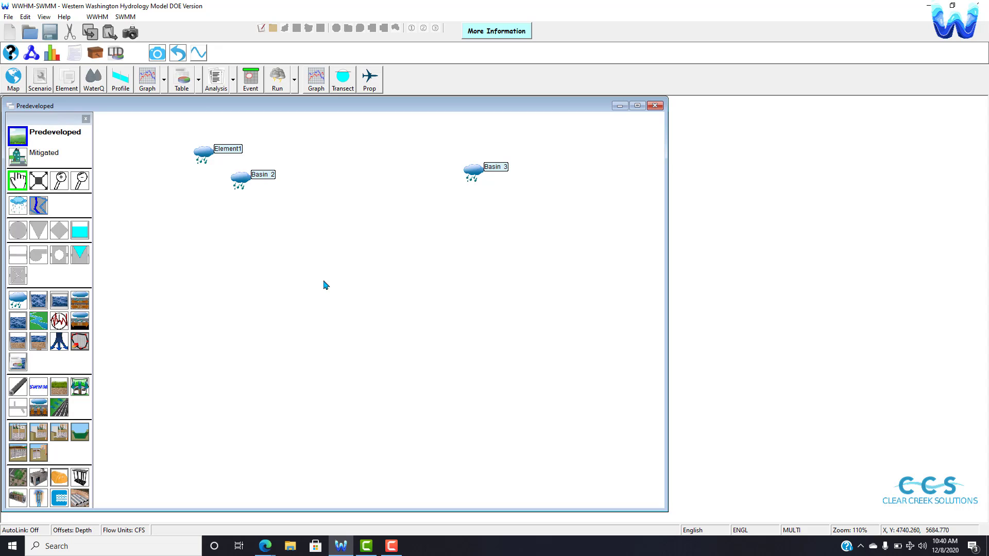
pyautogui.click(206, 159)
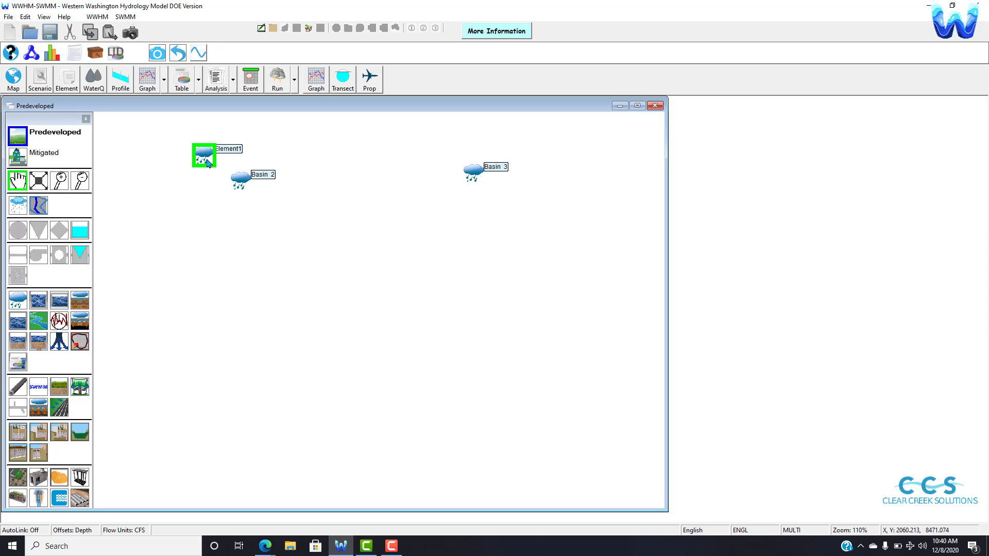